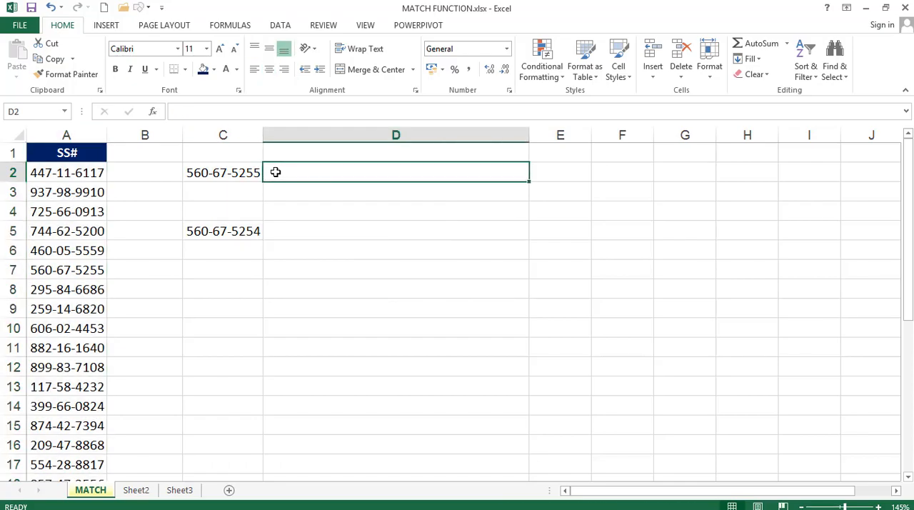
# Enter a MATCH formula in D2 that looks up C2 in column A with exact match: =MATCH(C2,A:A,0)
pyautogui.click(236, 172)
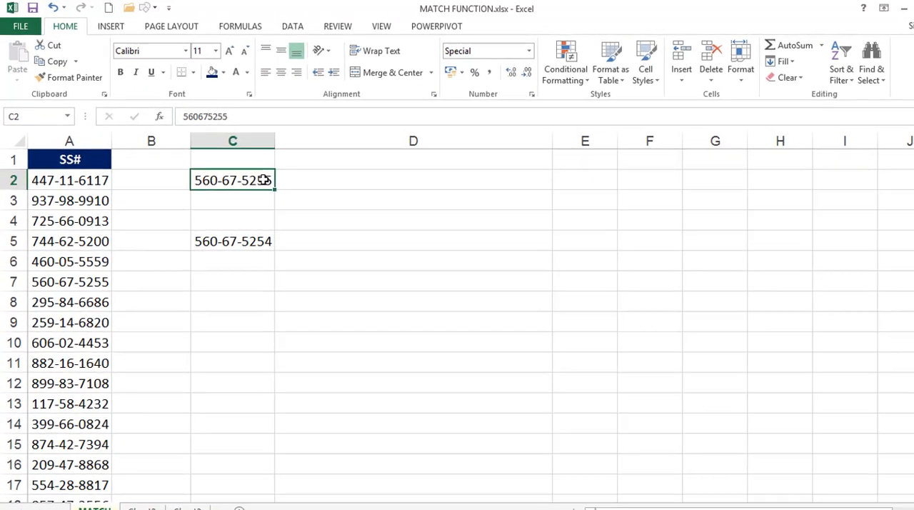
pyautogui.click(305, 183)
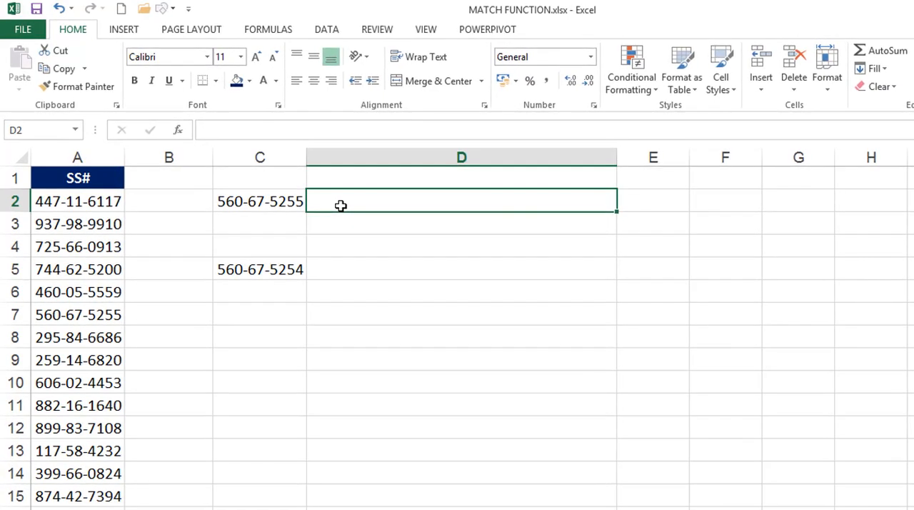
pyautogui.write('=mat')
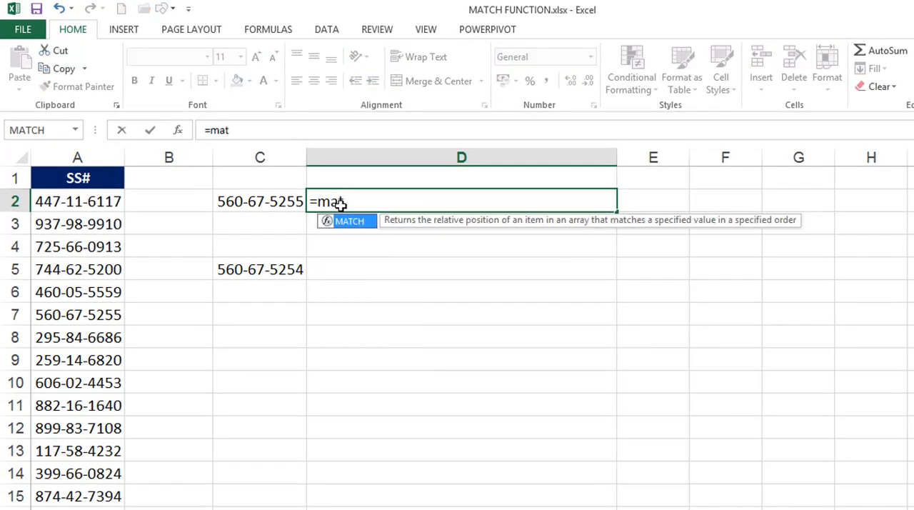
pyautogui.press('Tab')
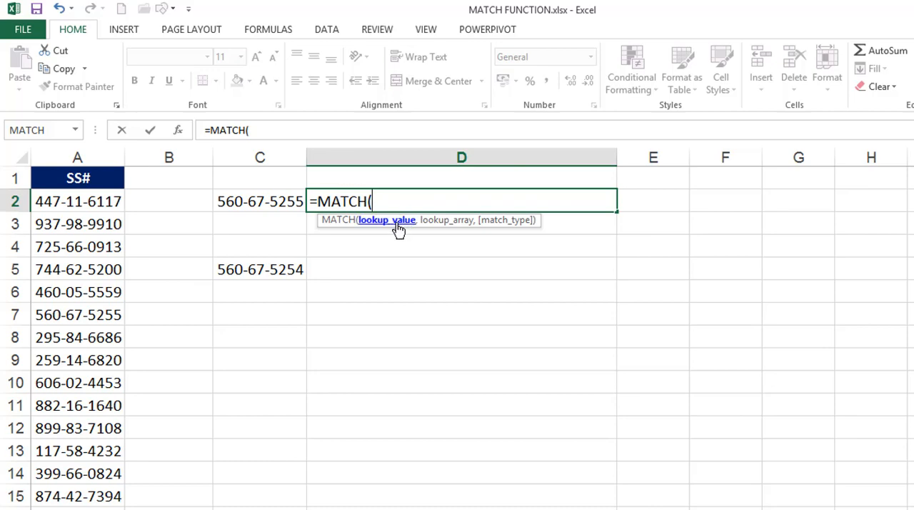
pyautogui.click(284, 202)
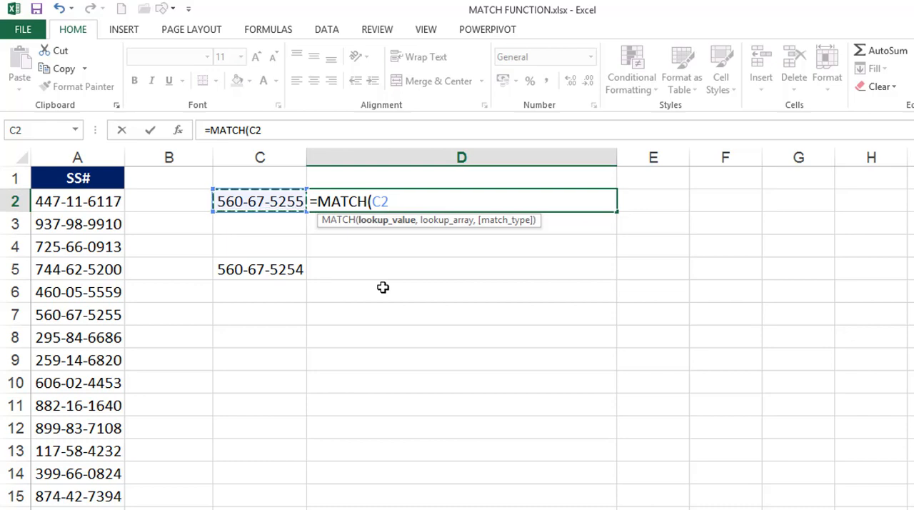
pyautogui.write(',')
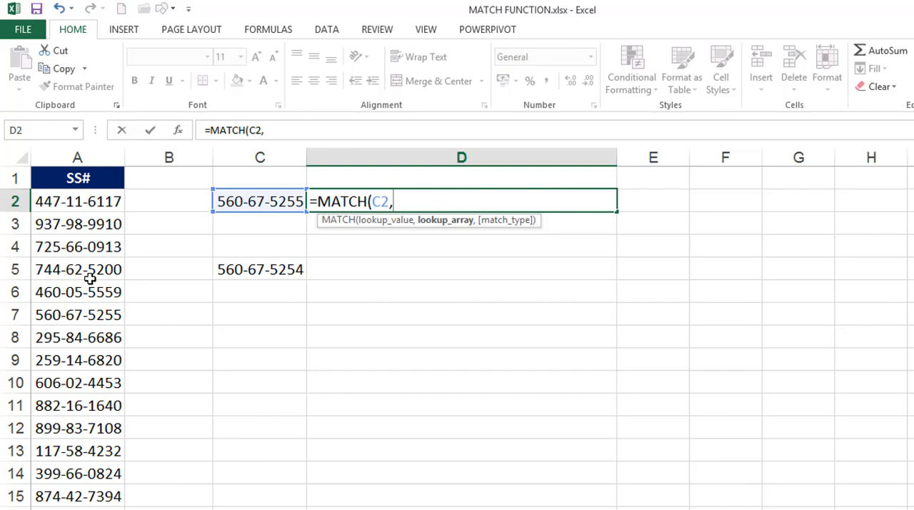
pyautogui.click(87, 156)
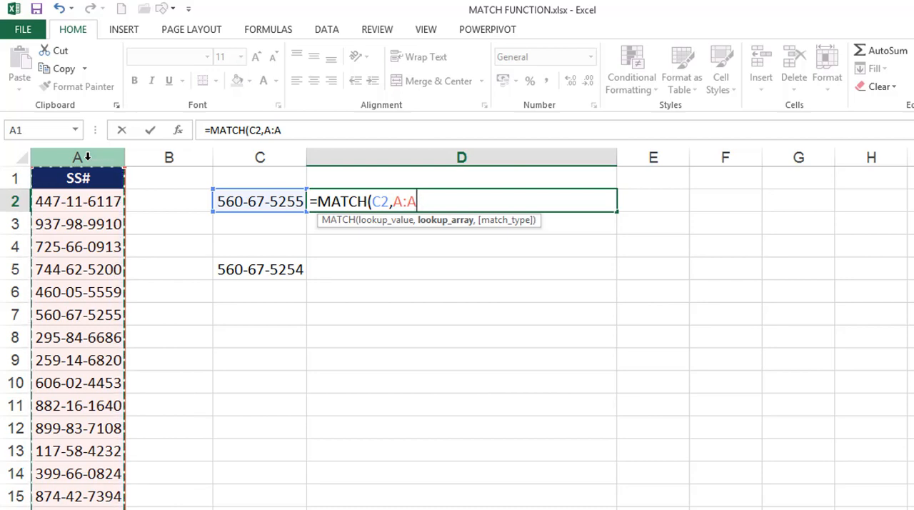
pyautogui.write(',')
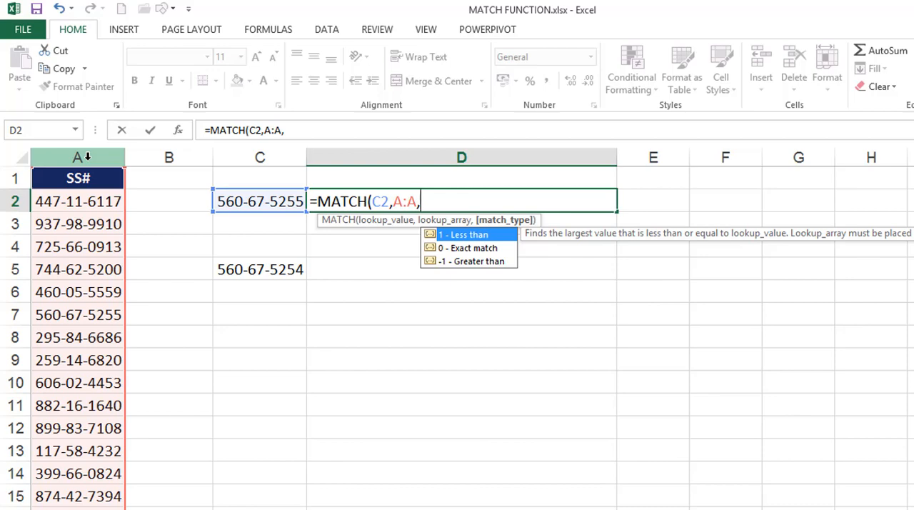
pyautogui.write('0)')
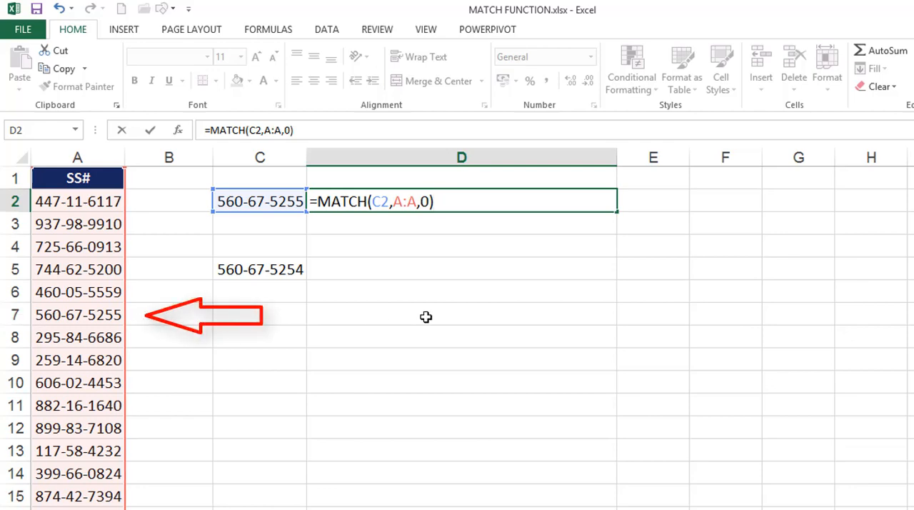
pyautogui.press('Return')
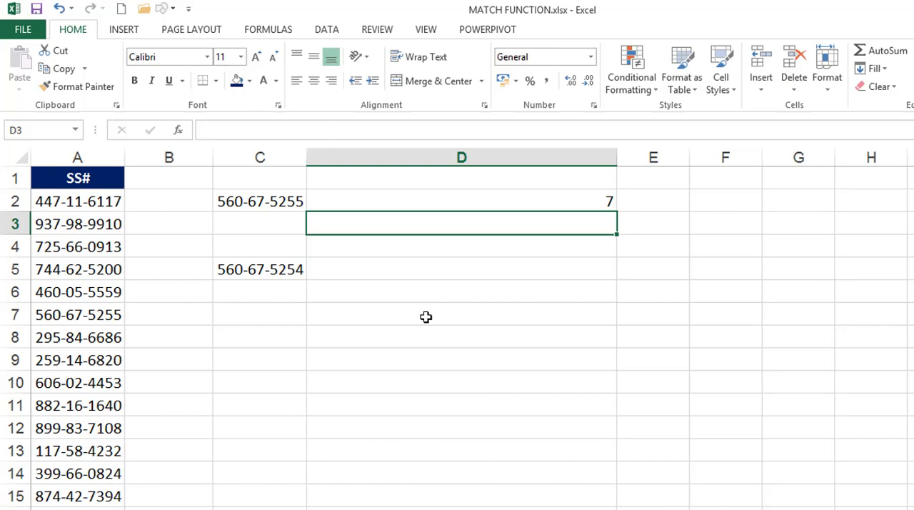
# Enter an exact-match formula in D5 that looks up C5 in column A: =MATCH(C5,A:A,0)
pyautogui.click(407, 263)
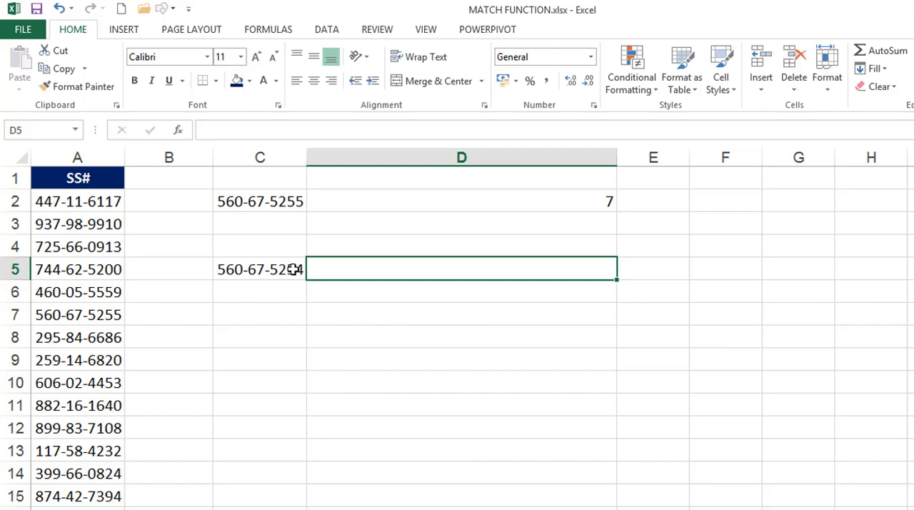
pyautogui.write('=m')
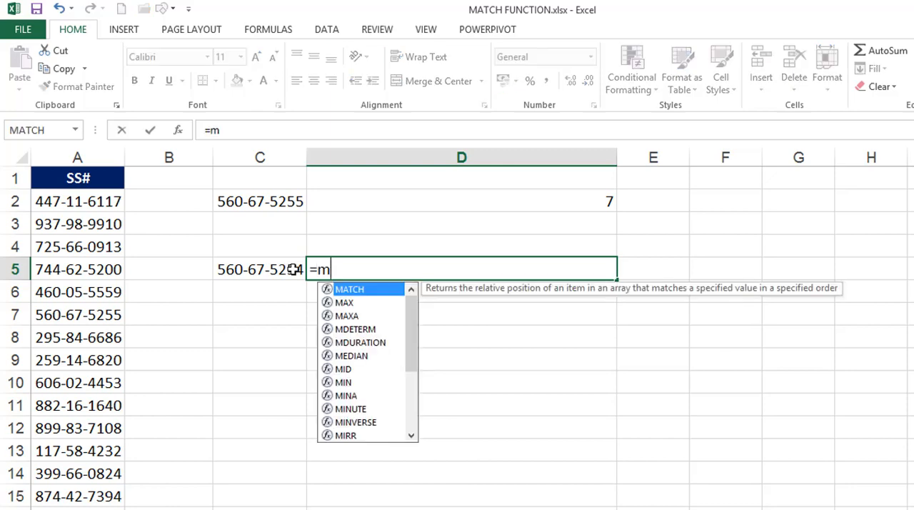
pyautogui.write('atc')
pyautogui.press('Tab')
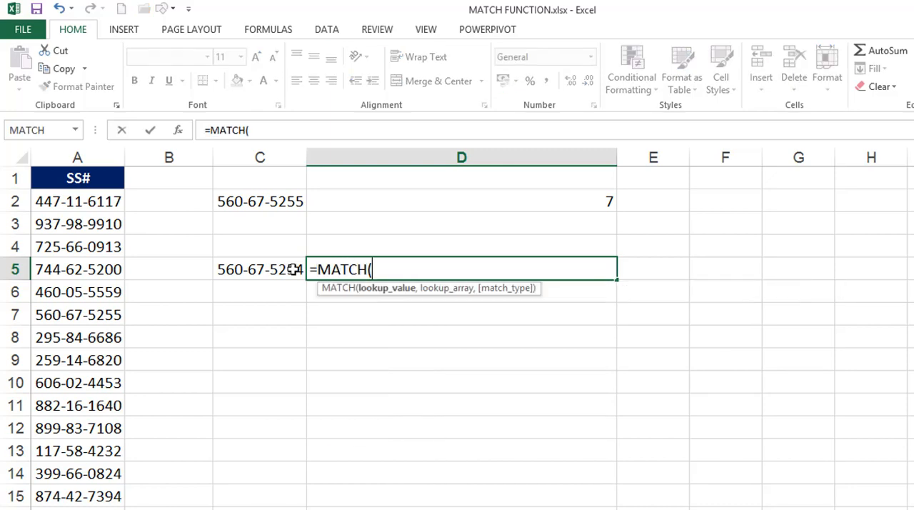
pyautogui.click(269, 268)
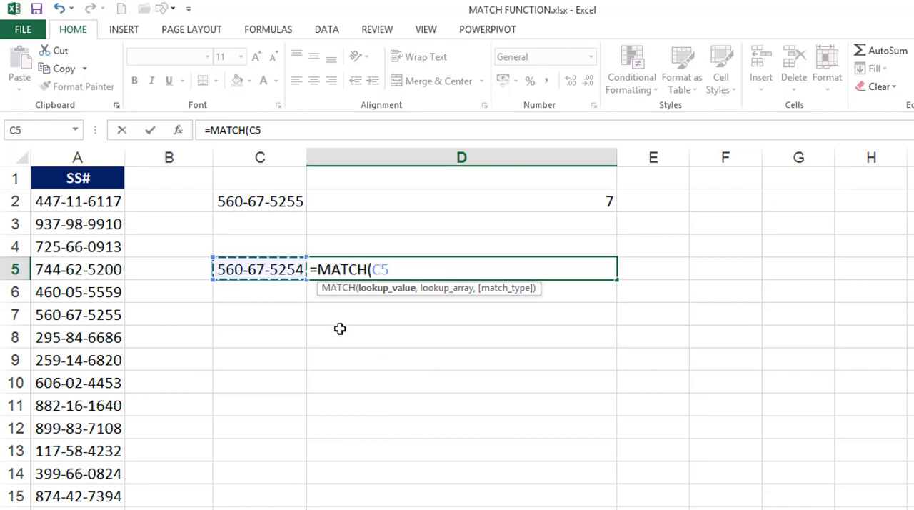
pyautogui.write(',')
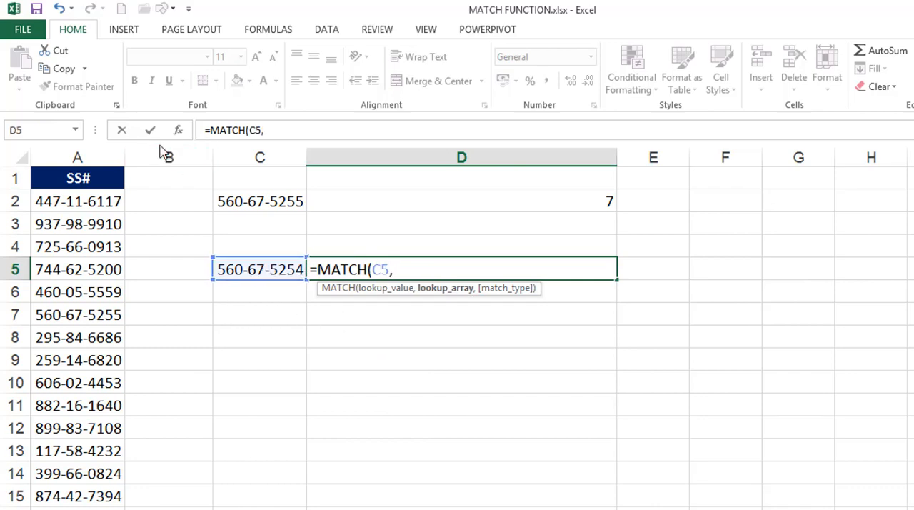
pyautogui.click(98, 153)
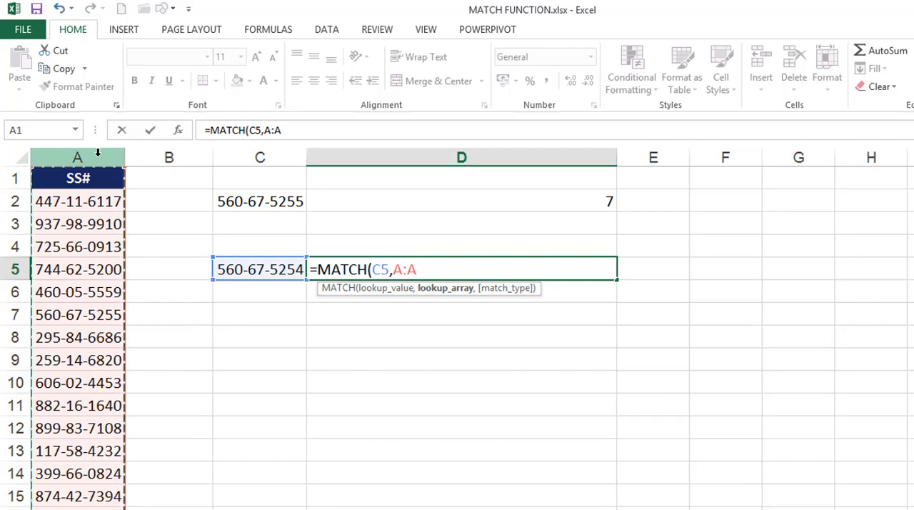
pyautogui.write(',0')
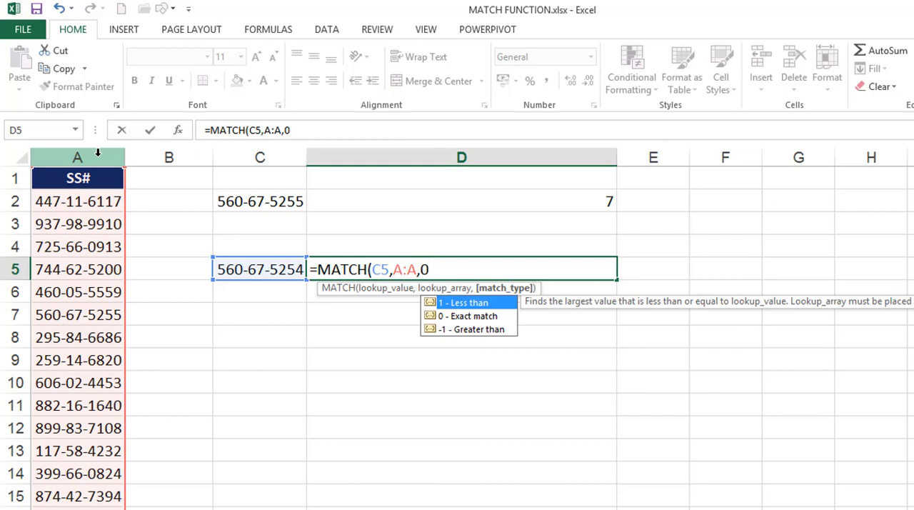
pyautogui.write(')')
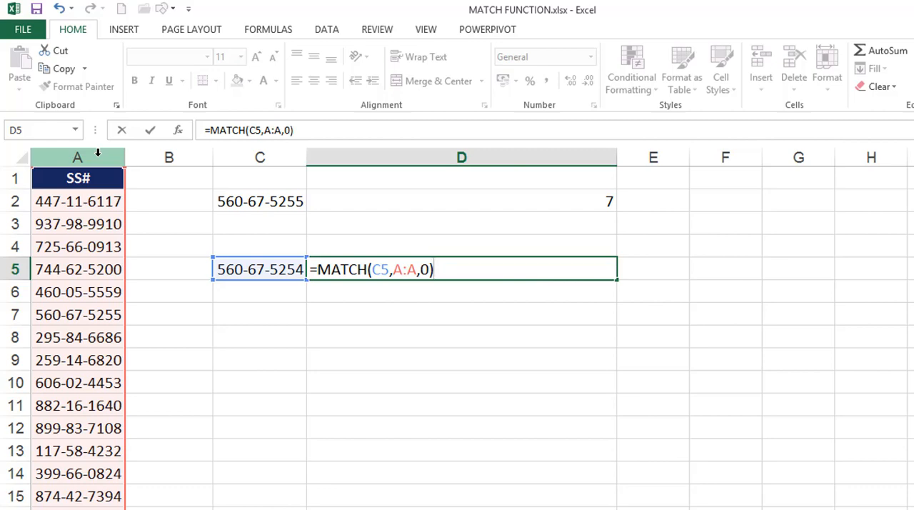
pyautogui.press('Return')
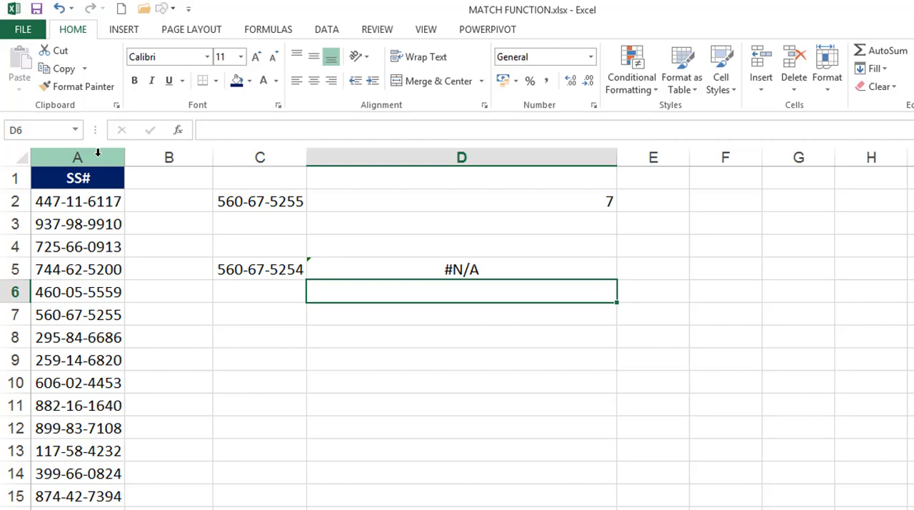
# Wrap the MATCH formula in D5 in IFERROR with empty text ("") as the error value
pyautogui.doubleClick(321, 267)
pyautogui.write('IFERROR(MATCH(C5,A:A,0')
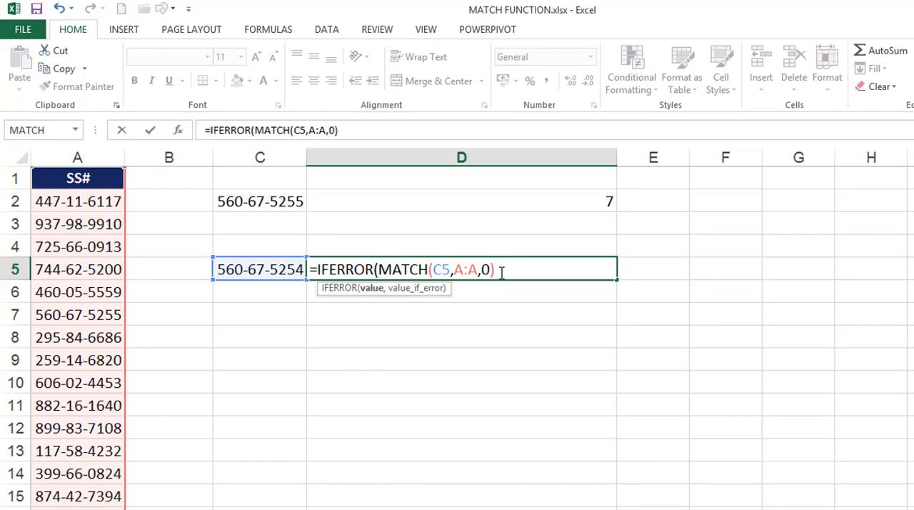
pyautogui.click(501, 271)
pyautogui.write(',')
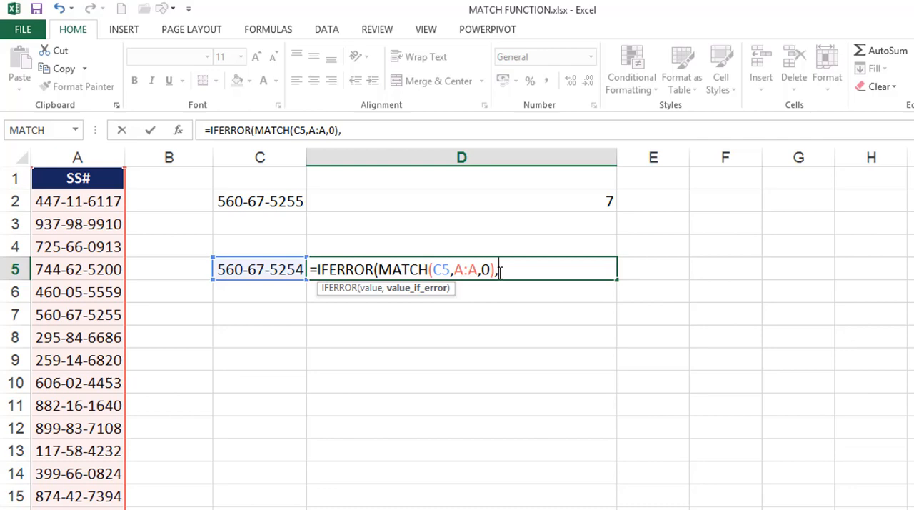
pyautogui.write('"")')
pyautogui.press('Return')
# Set the IFERROR error value in D5's formula to "Not Found"
pyautogui.doubleClick(500, 271)
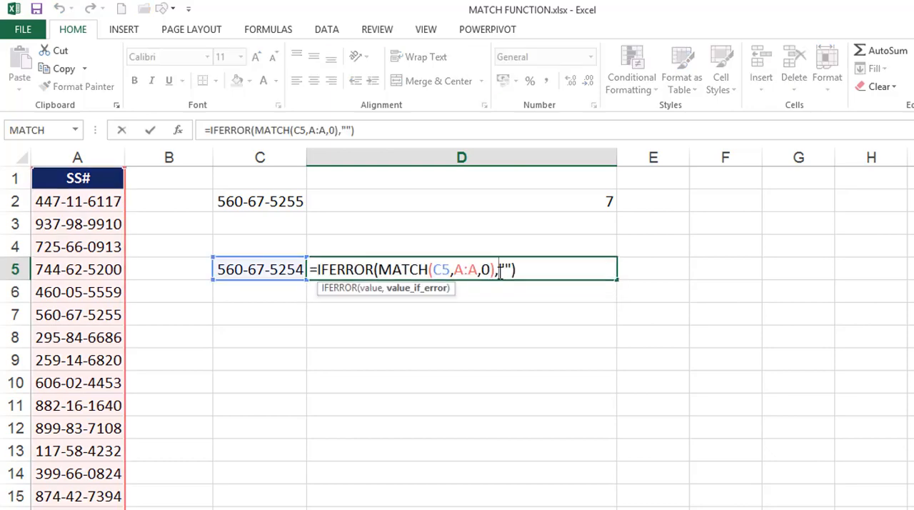
pyautogui.click(505, 269)
pyautogui.write('Not')
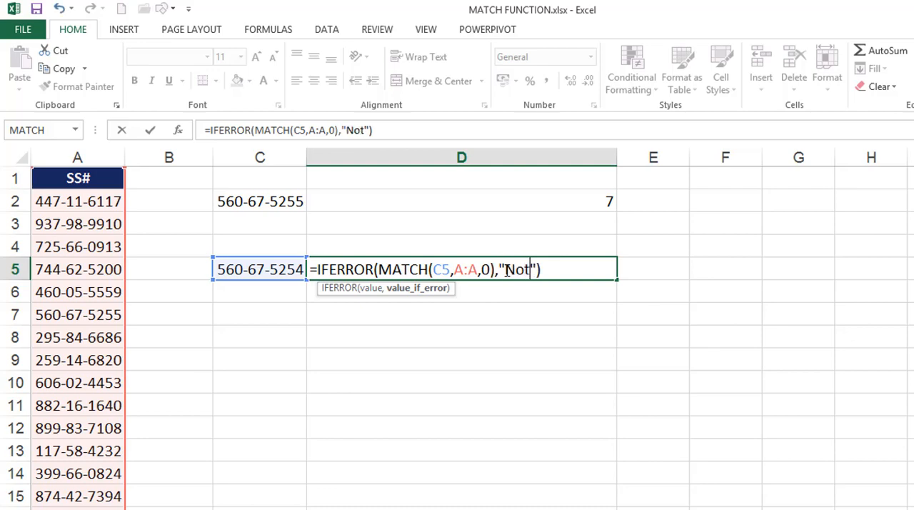
pyautogui.write(' F')
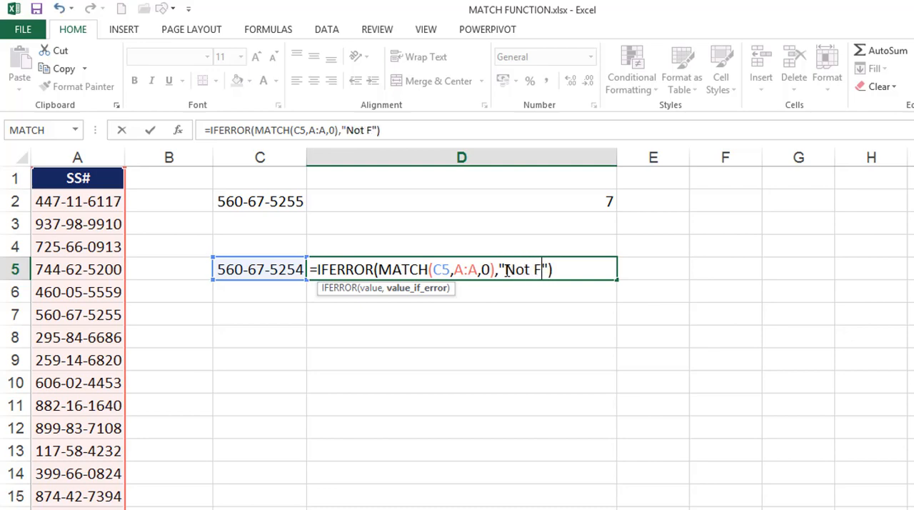
pyautogui.write('ound')
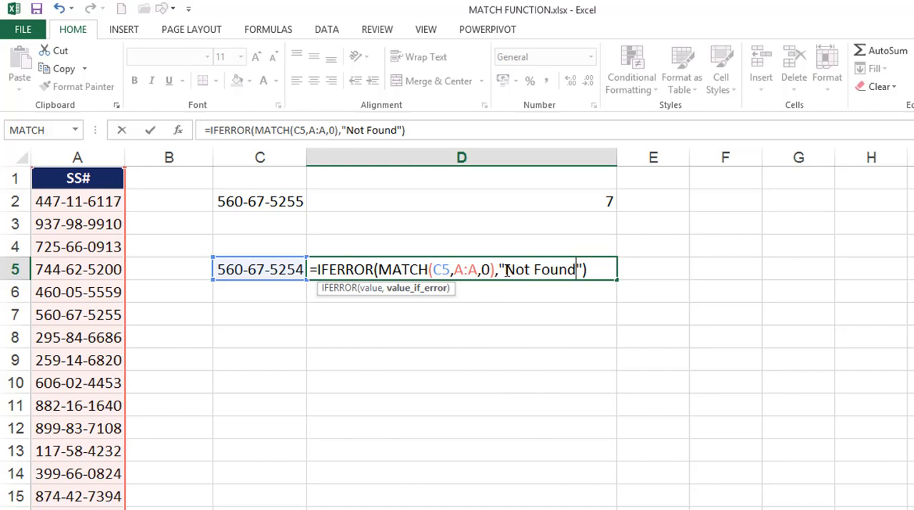
pyautogui.press('Return')
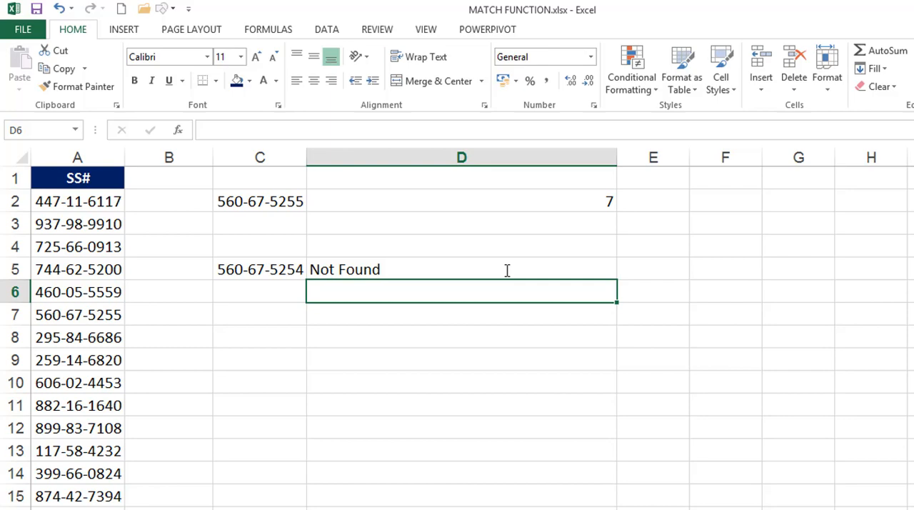
pyautogui.click(350, 316)
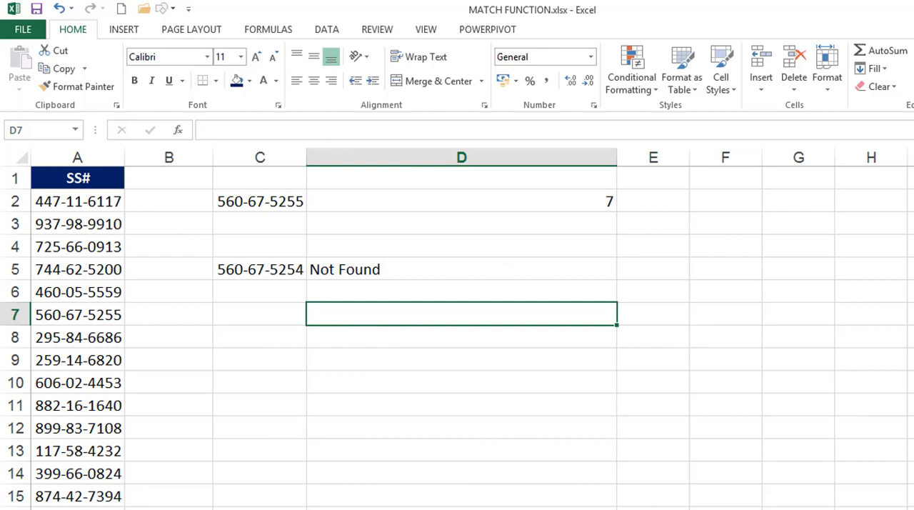
# On the months sheet, enter =MATCH(D3,A:A,0) in E3 to find MARCH's position in column A
pyautogui.click(185, 509)
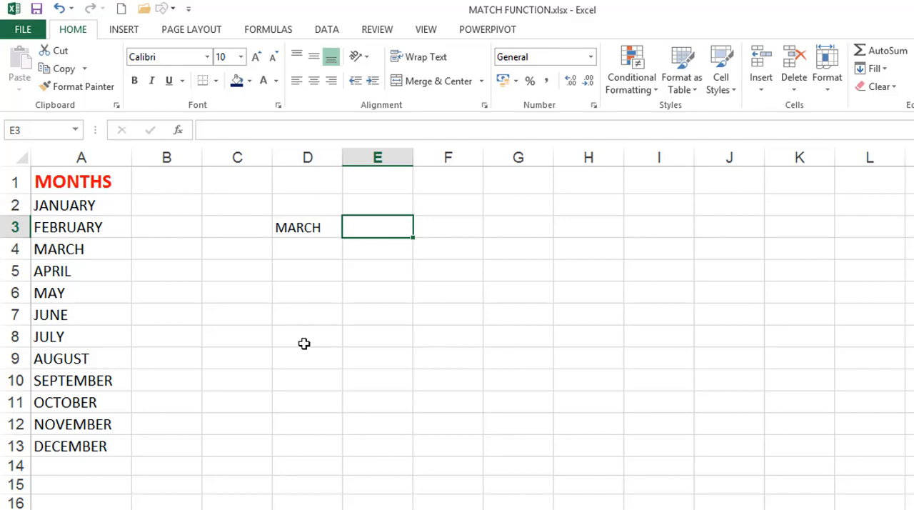
pyautogui.write('=m')
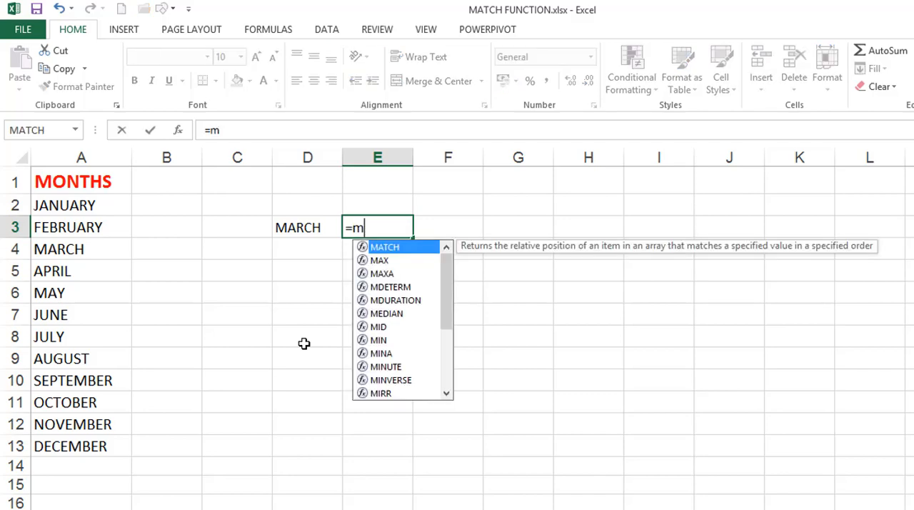
pyautogui.write('atc')
pyautogui.press('Tab')
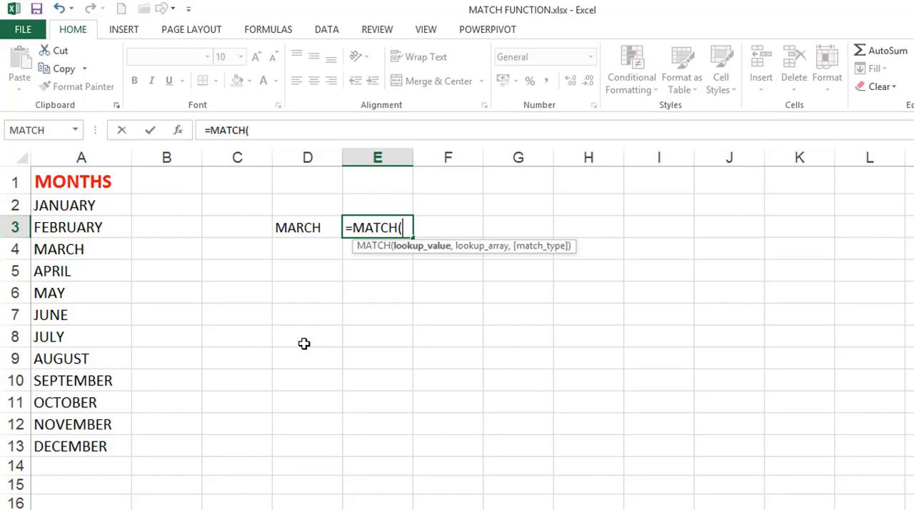
pyautogui.click(307, 228)
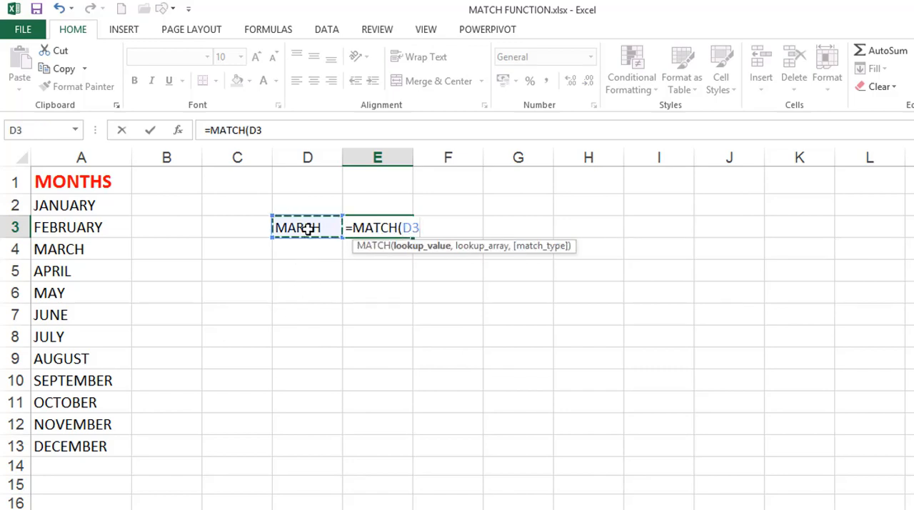
pyautogui.write(',')
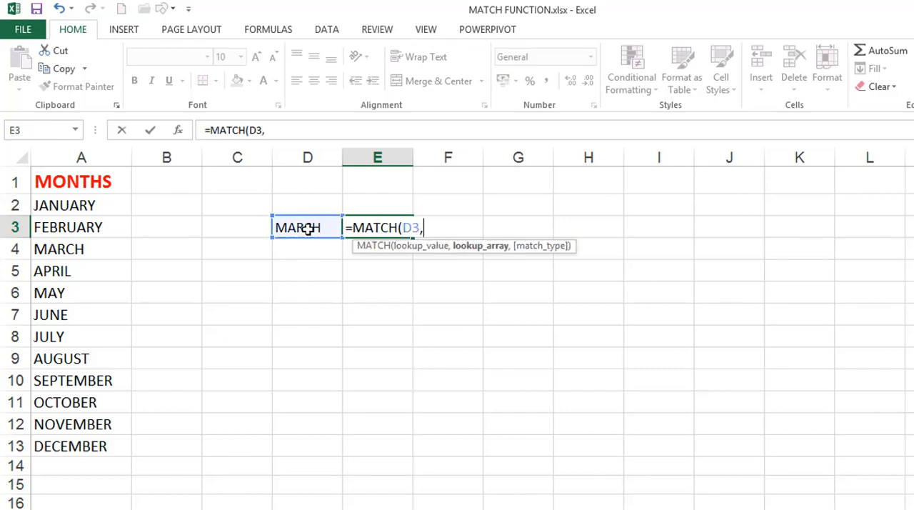
pyautogui.click(103, 147)
pyautogui.write(',0)')
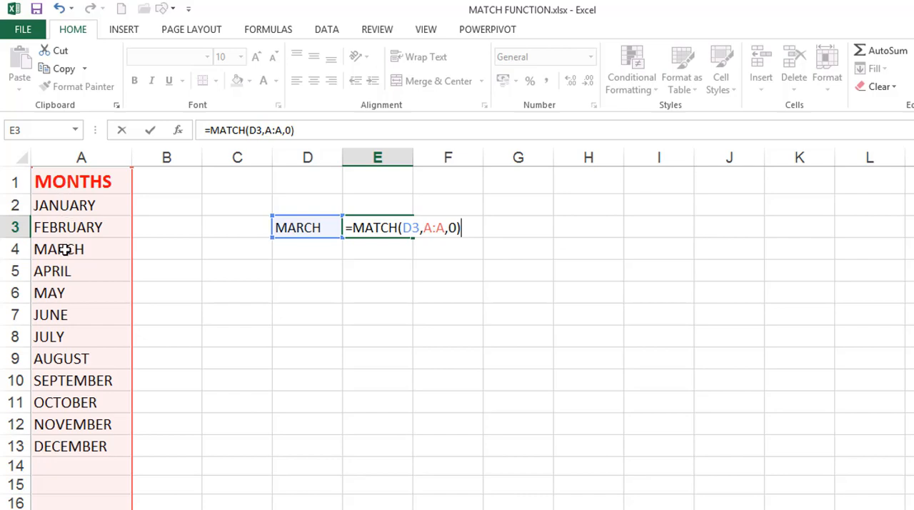
pyautogui.press('Return')
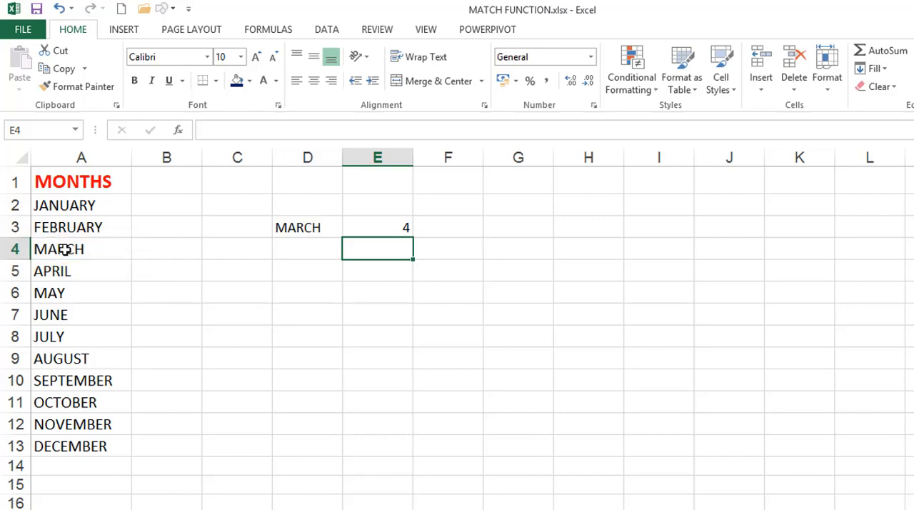
# Delete the MONTHS header row and select the cell with the MATCH formula to check it
pyautogui.click(20, 180)
pyautogui.hotkey('ctrl', '-')
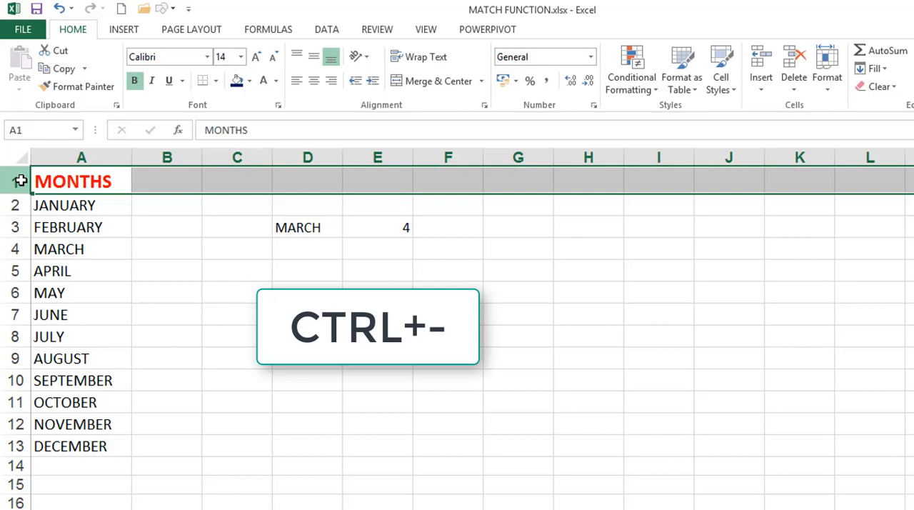
pyautogui.click(375, 201)
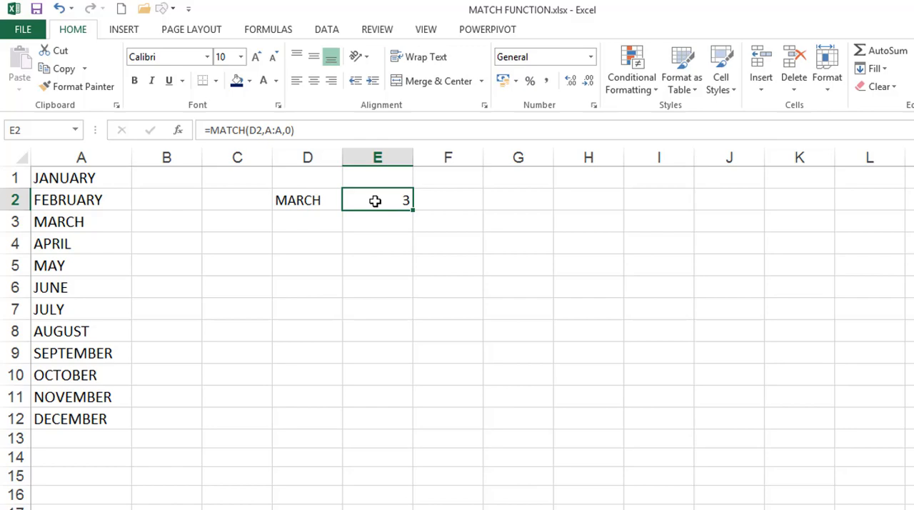
# Inspect the arguments of the MATCH formula in E2
pyautogui.doubleClick(375, 200)
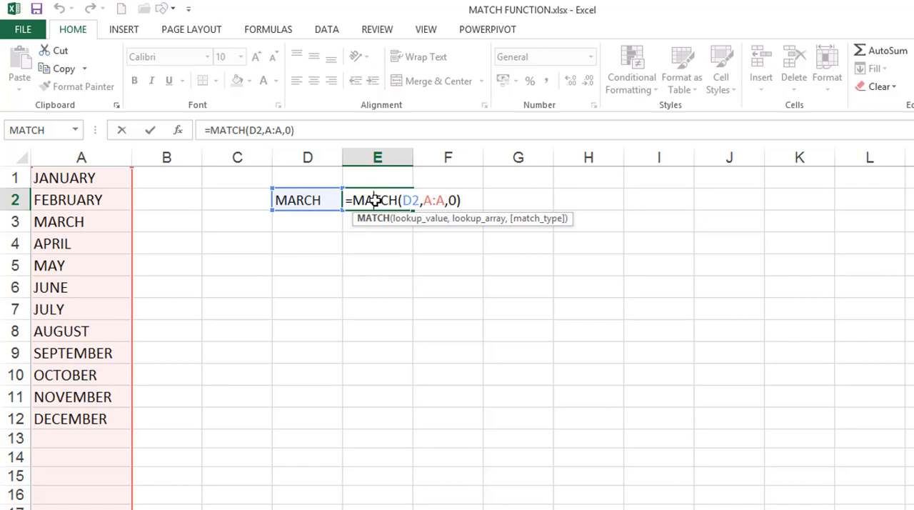
pyautogui.press('Return')
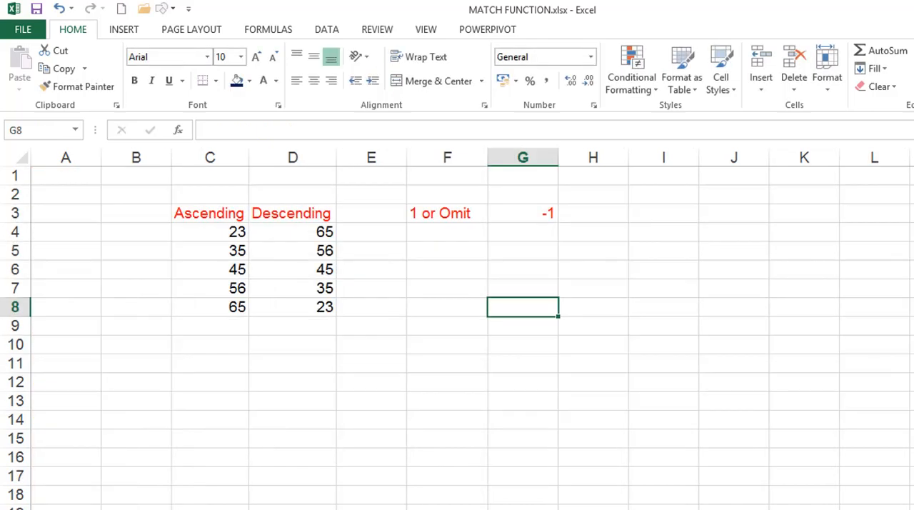
# On the sheet with the Ascending and Descending lists, enter =MATCH(44,C4:C8,1) in F4 under "1 or Omit"
pyautogui.click(431, 235)
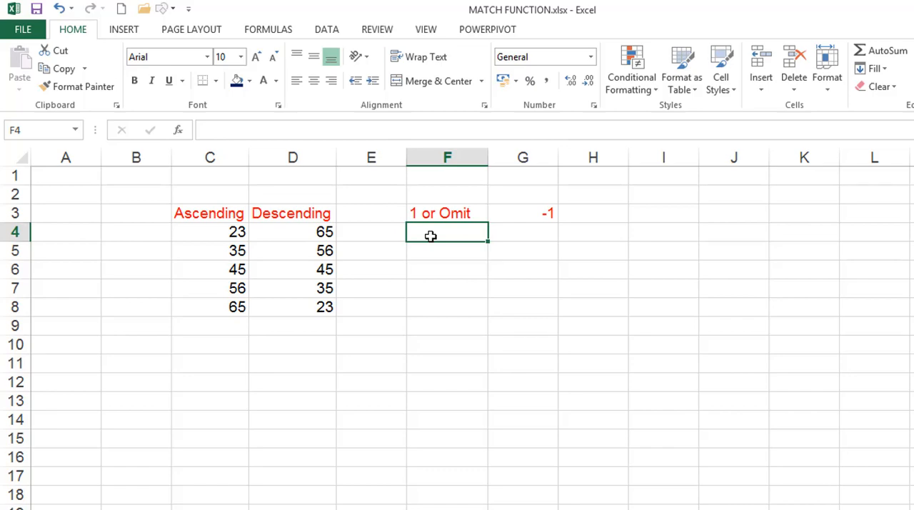
pyautogui.click(429, 213)
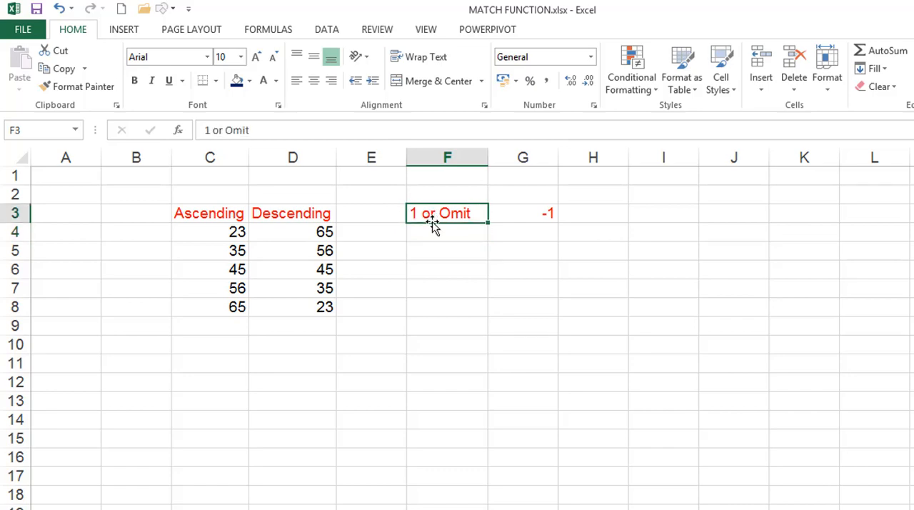
pyautogui.click(432, 233)
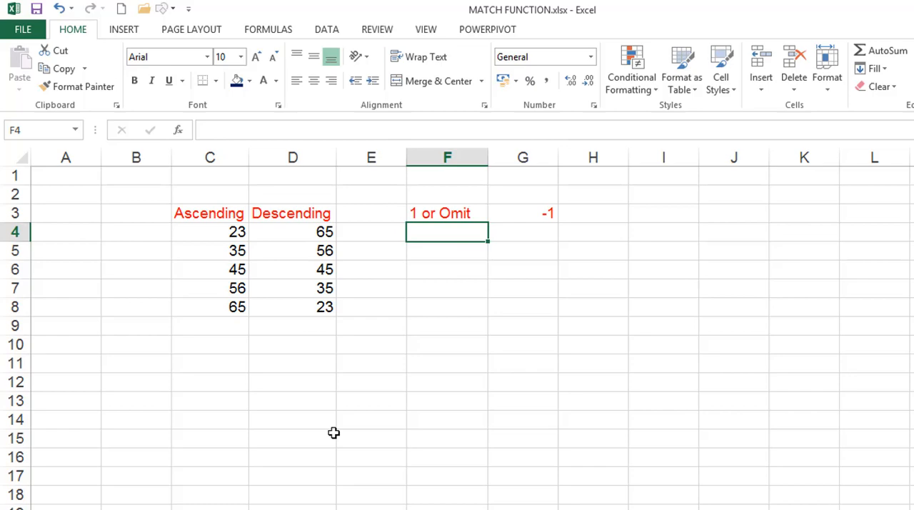
pyautogui.write('=')
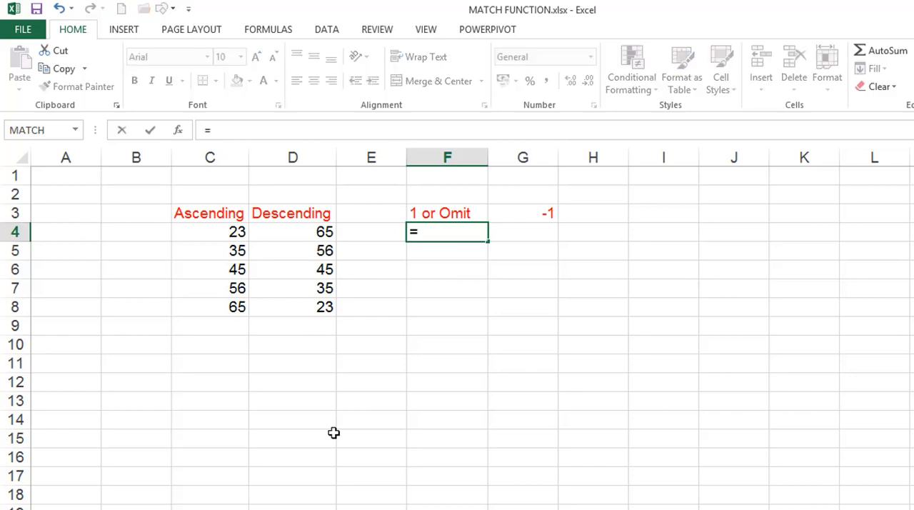
pyautogui.write('mac')
pyautogui.press('Tab')
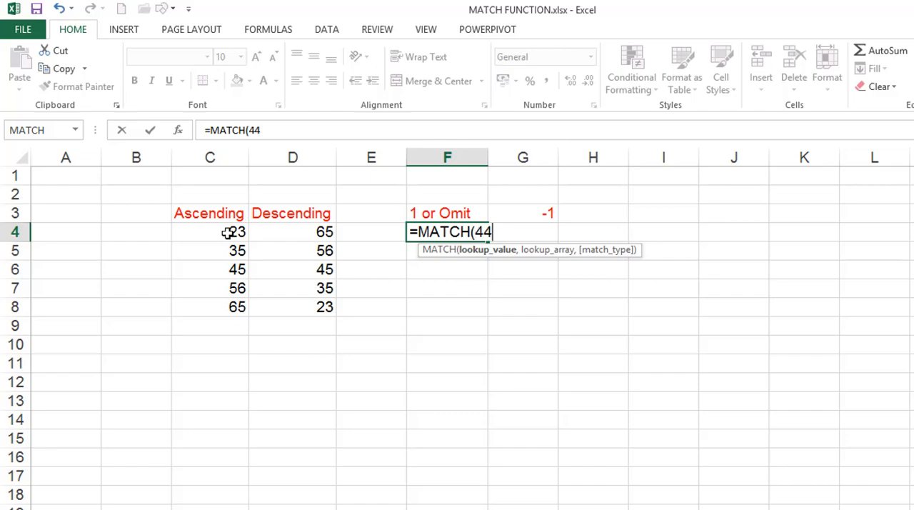
pyautogui.write('44,')
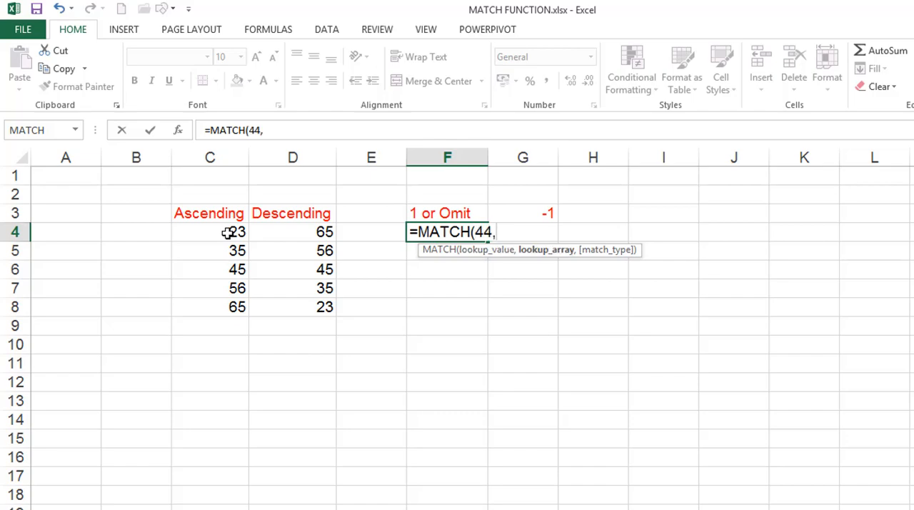
pyautogui.click(227, 233)
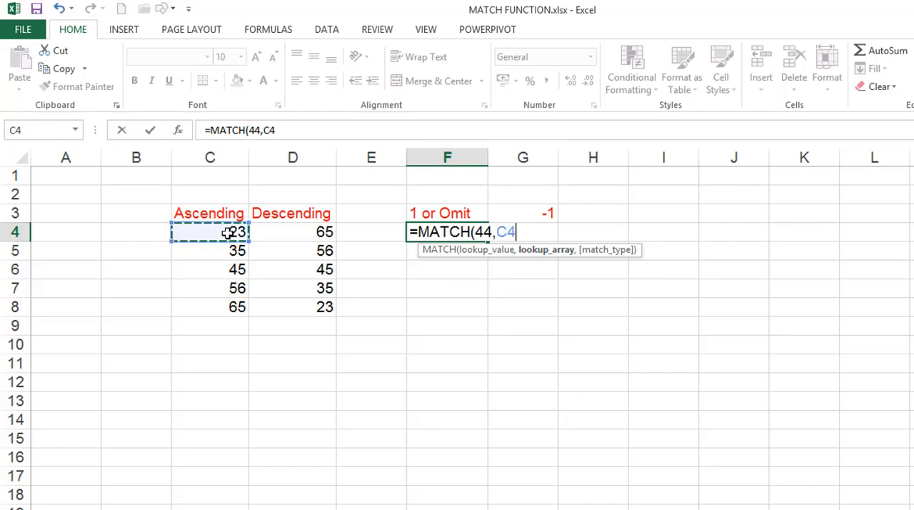
pyautogui.hotkey('shift', 'Down')
pyautogui.hotkey('shift', 'Down')
pyautogui.hotkey('shift', 'Down')
pyautogui.hotkey('shift', 'Down')
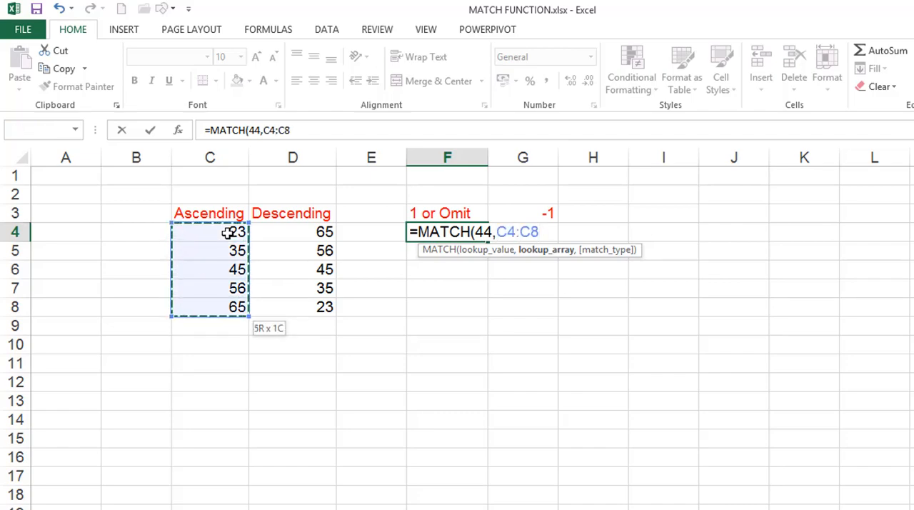
pyautogui.write(',')
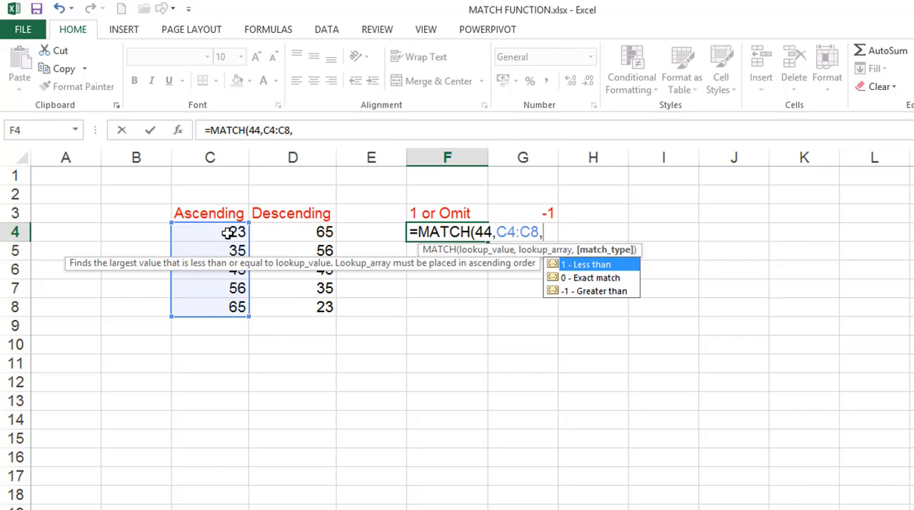
pyautogui.write('1')
pyautogui.write(')')
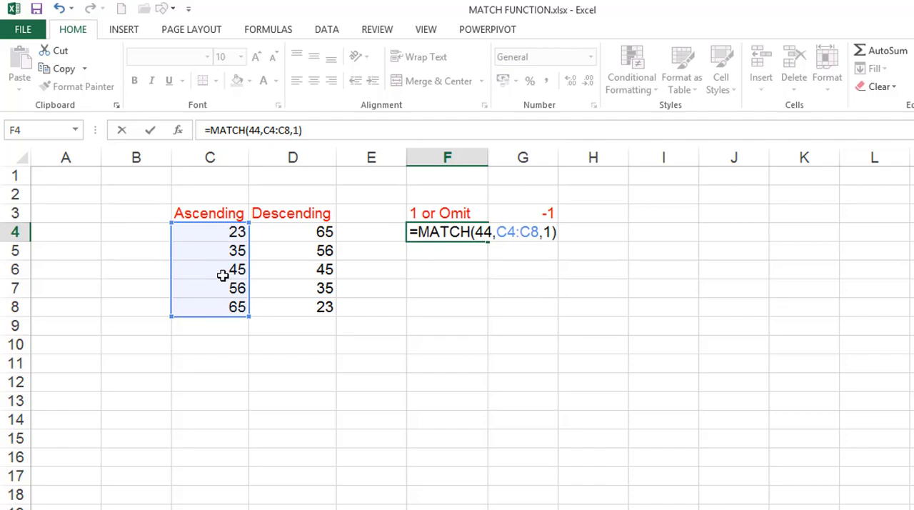
pyautogui.press('Return')
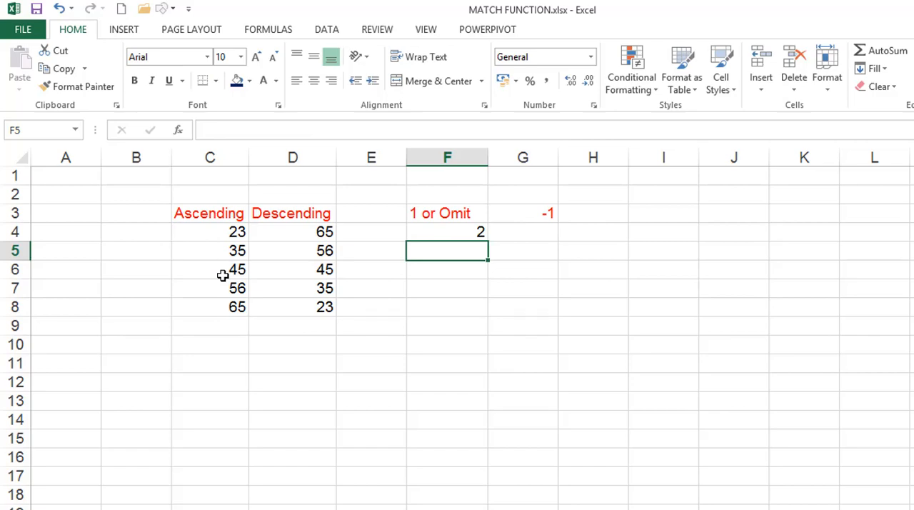
# Enter =MATCH(44,C4:C8,-1) in G4 under the -1 heading
pyautogui.click(525, 233)
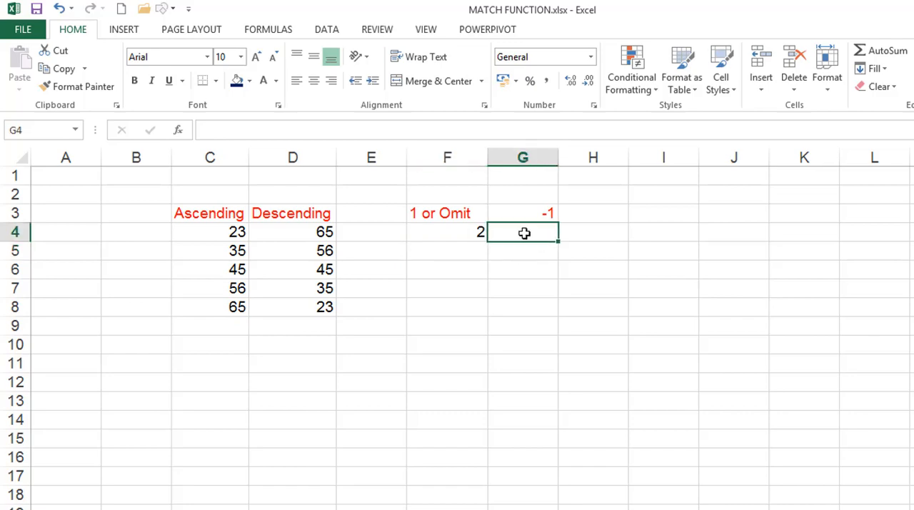
pyautogui.write('=MAT')
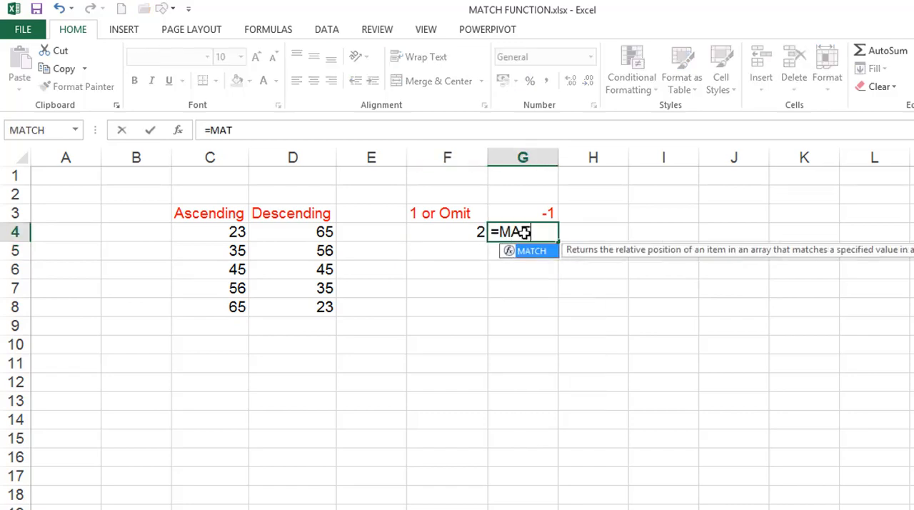
pyautogui.write('CH(')
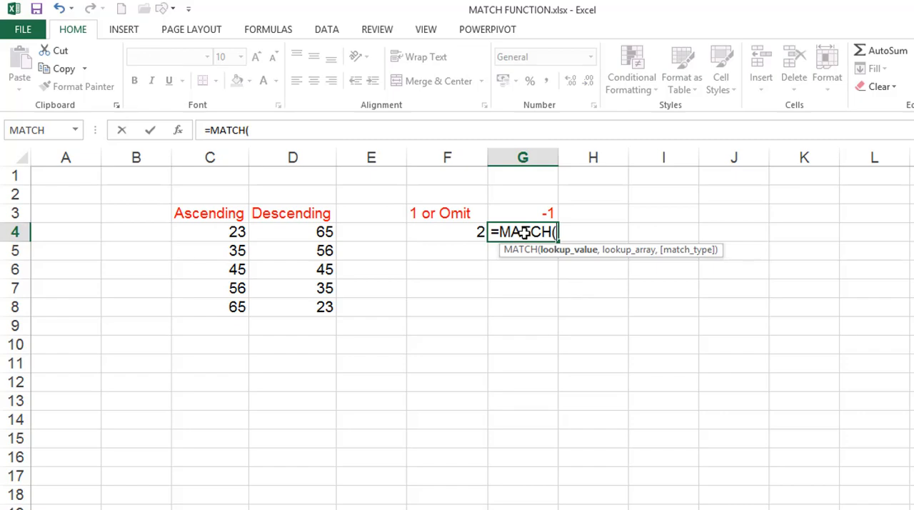
pyautogui.write('44,')
pyautogui.click(212, 230)
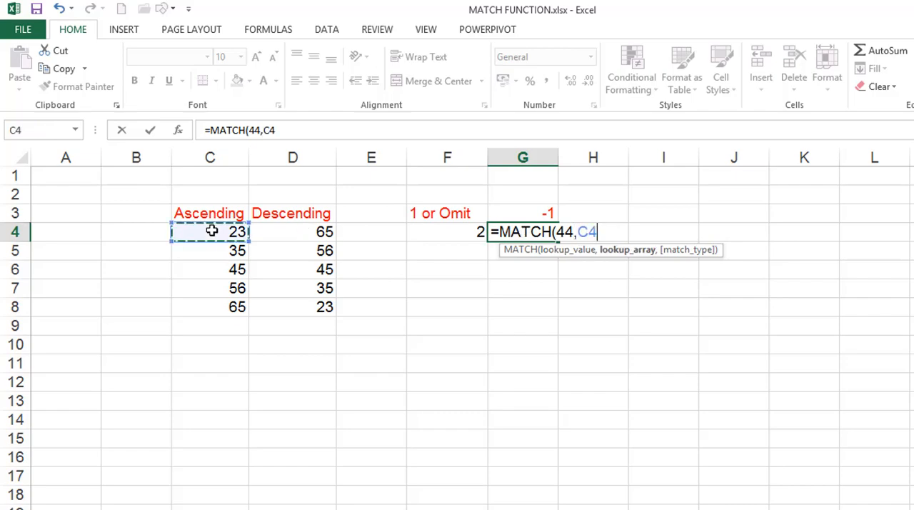
pyautogui.hotkey('shift', 'Down')
pyautogui.hotkey('shift', 'Down')
pyautogui.hotkey('shift', 'Down')
pyautogui.hotkey('shift', 'Down')
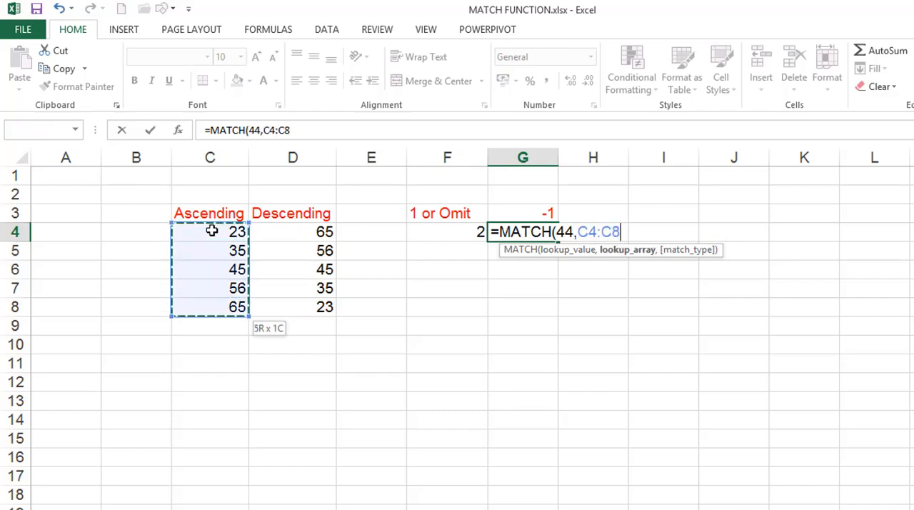
pyautogui.write(',-1')
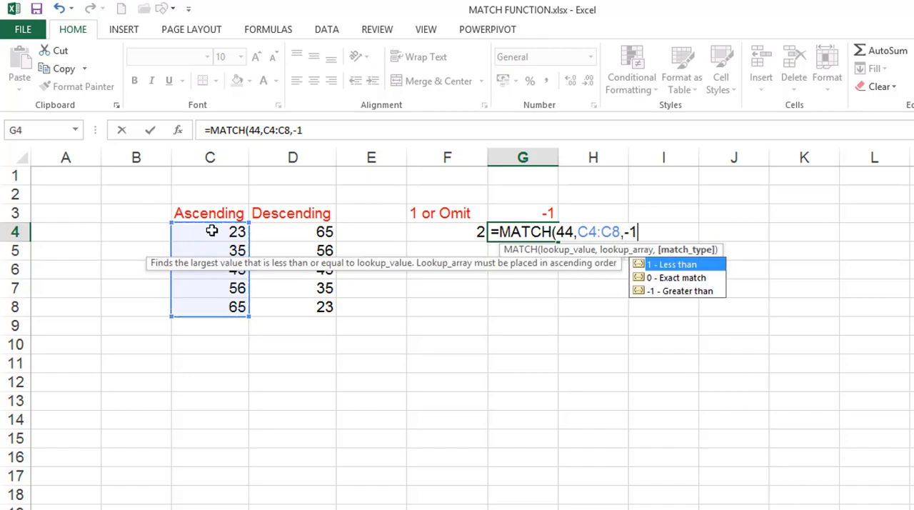
pyautogui.write(')')
pyautogui.press('Return')
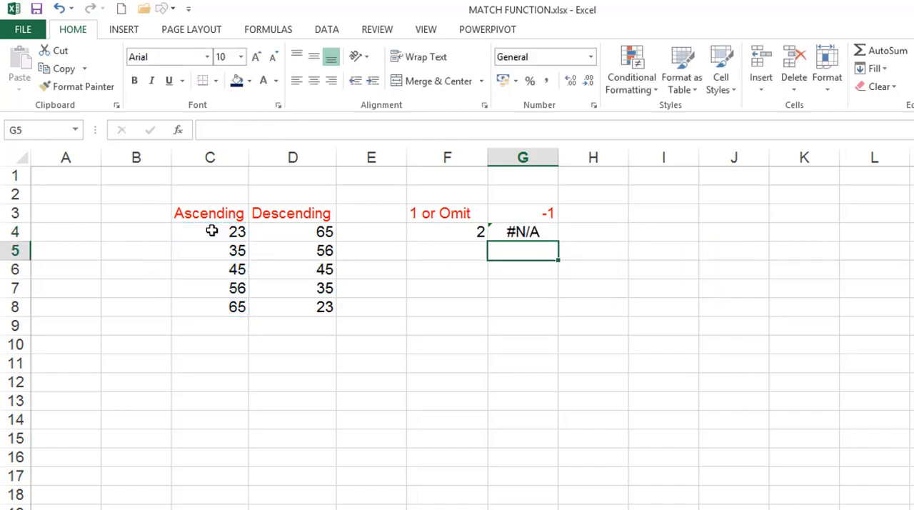
# Change the lookup array in G4's MATCH formula to the Descending values, D4:D8
pyautogui.doubleClick(529, 234)
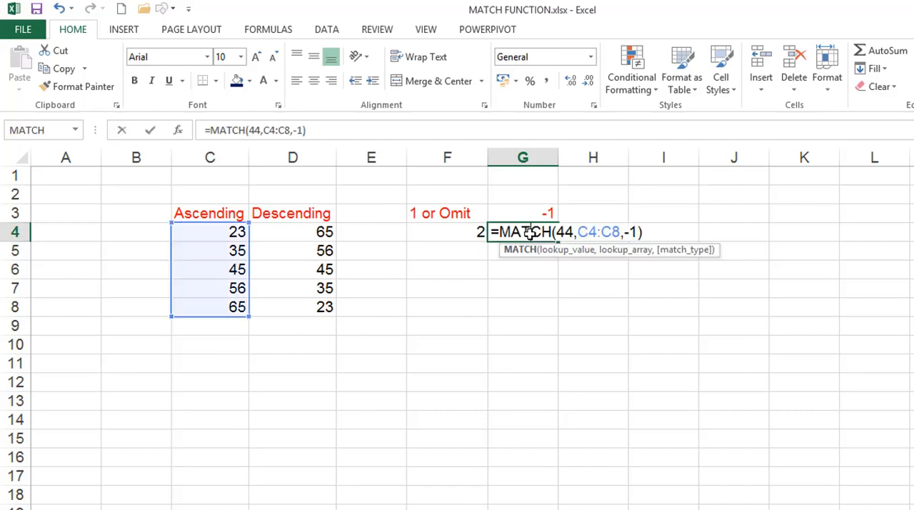
pyautogui.click(621, 232)
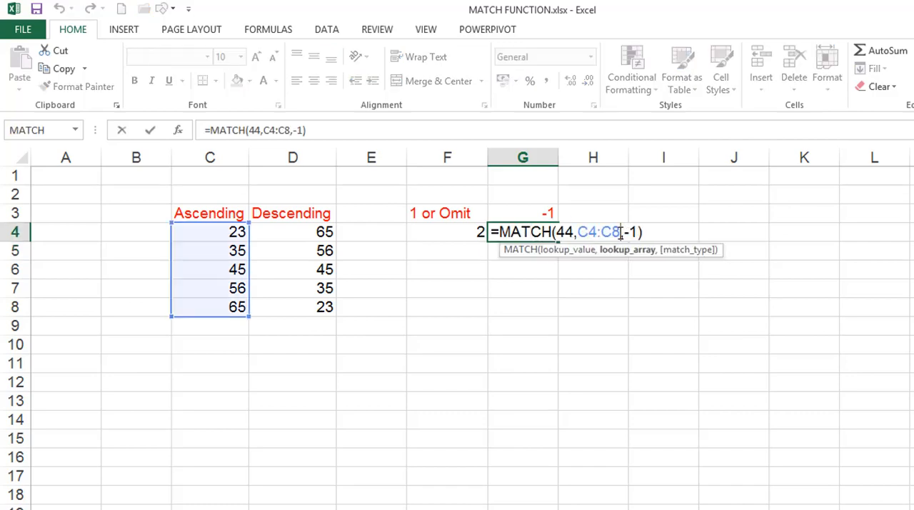
pyautogui.press('BackSpace')
pyautogui.press('BackSpace')
pyautogui.press('BackSpace')
pyautogui.press('BackSpace')
pyautogui.press('BackSpace')
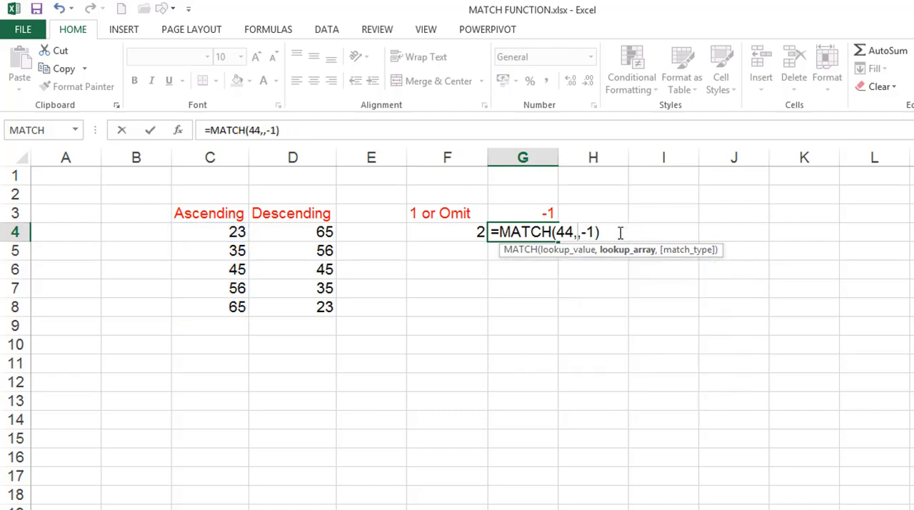
pyautogui.click(305, 229)
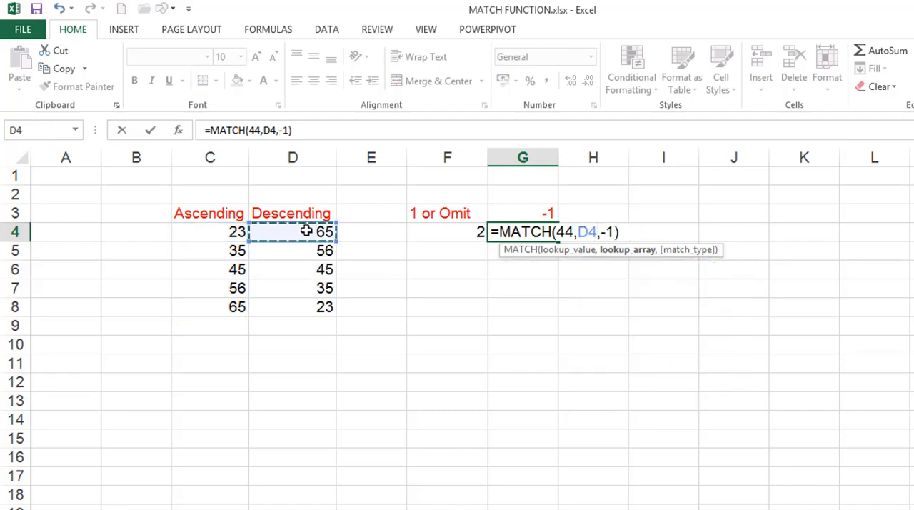
pyautogui.hotkey('shift', 'Down')
pyautogui.hotkey('shift', 'Down')
pyautogui.hotkey('shift', 'Down')
pyautogui.hotkey('shift', 'Down')
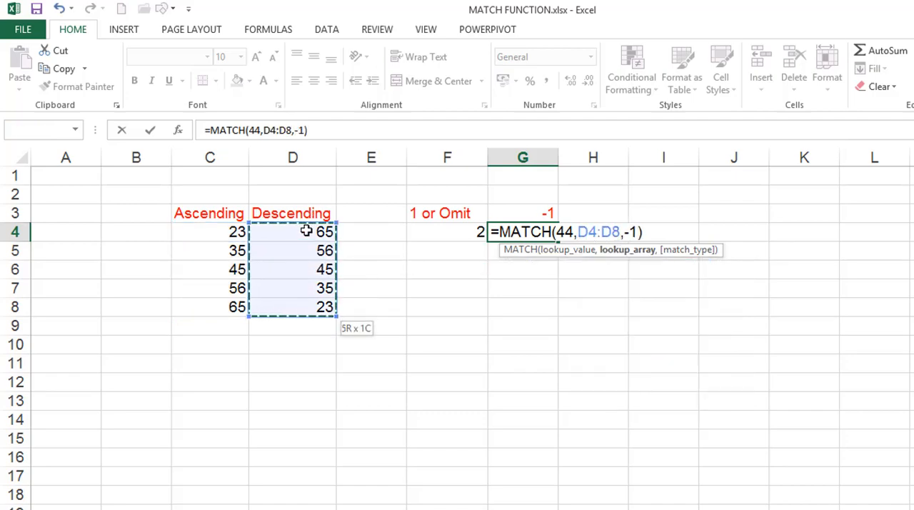
pyautogui.press('Return')
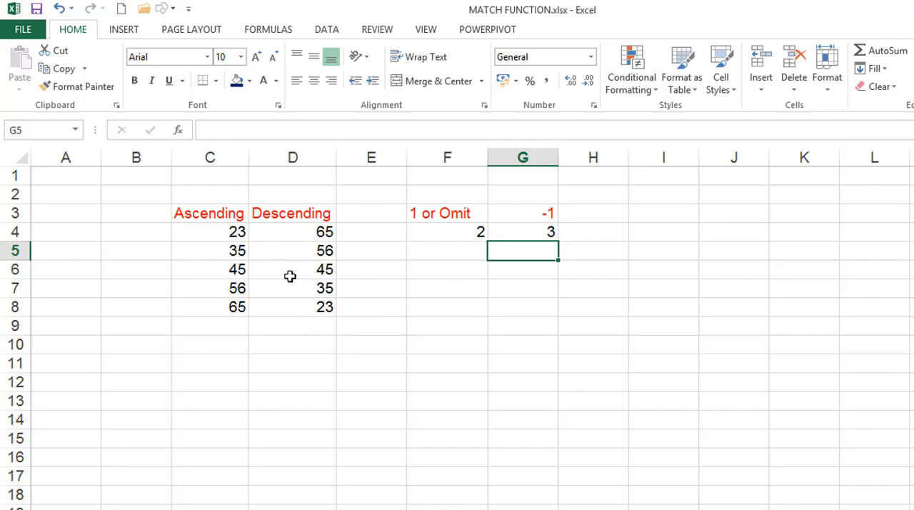
# Review the MATCH formulas in F4 and G4, leaving both unedited
pyautogui.click(443, 235)
pyautogui.doubleClick(519, 236)
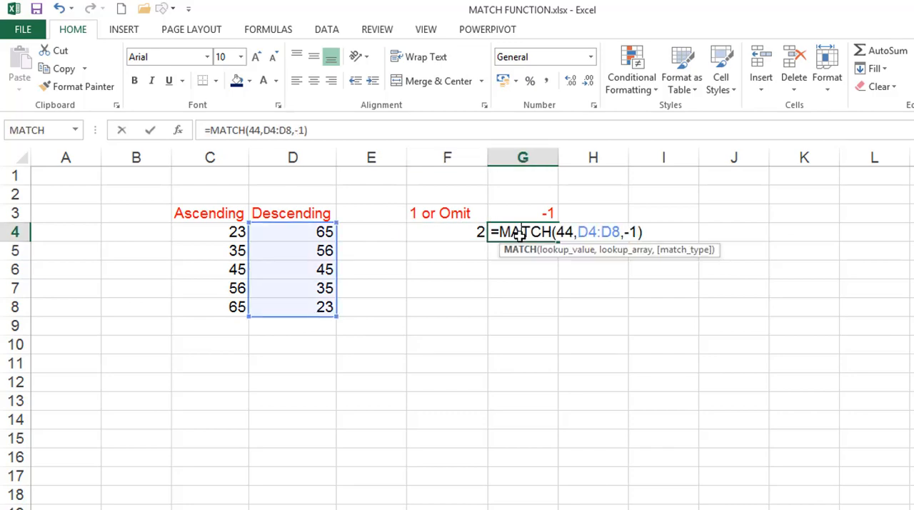
pyautogui.click(429, 264)
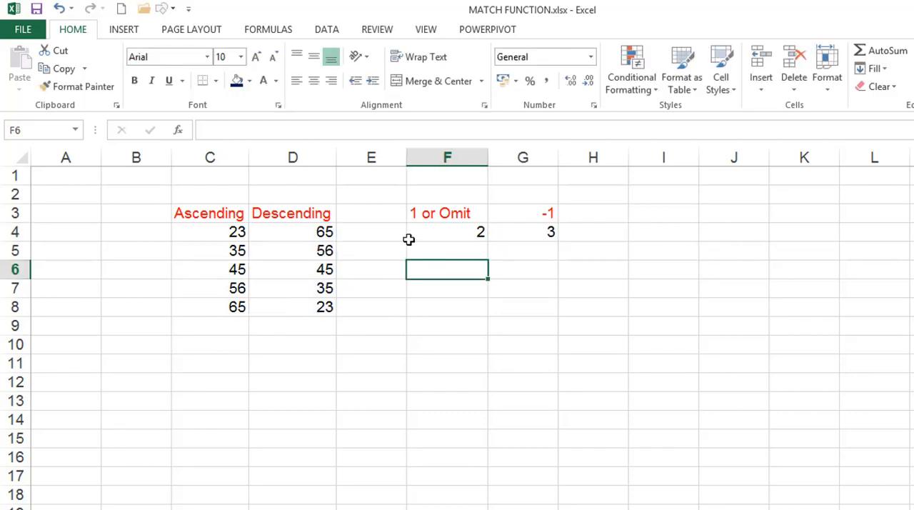
# Locate MATCH among the Lookup & Reference functions without inserting it
pyautogui.click(286, 30)
pyautogui.click(297, 79)
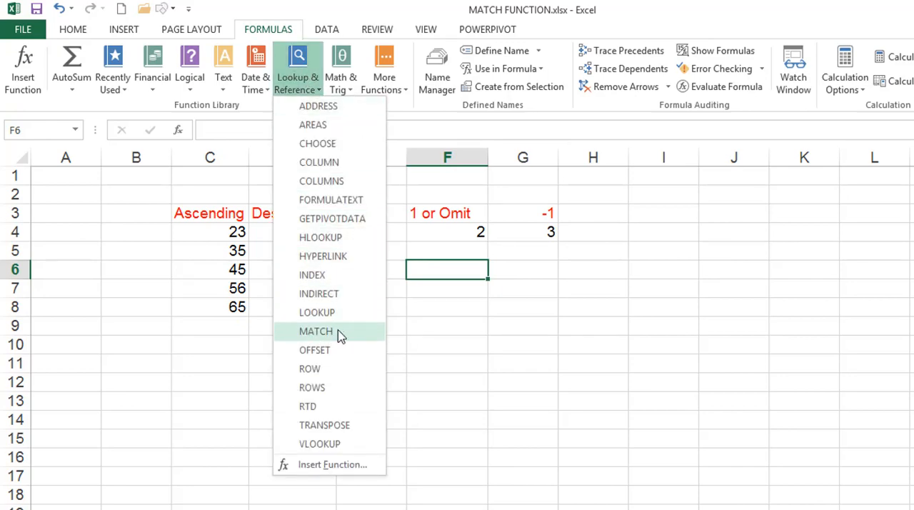
pyautogui.click(450, 332)
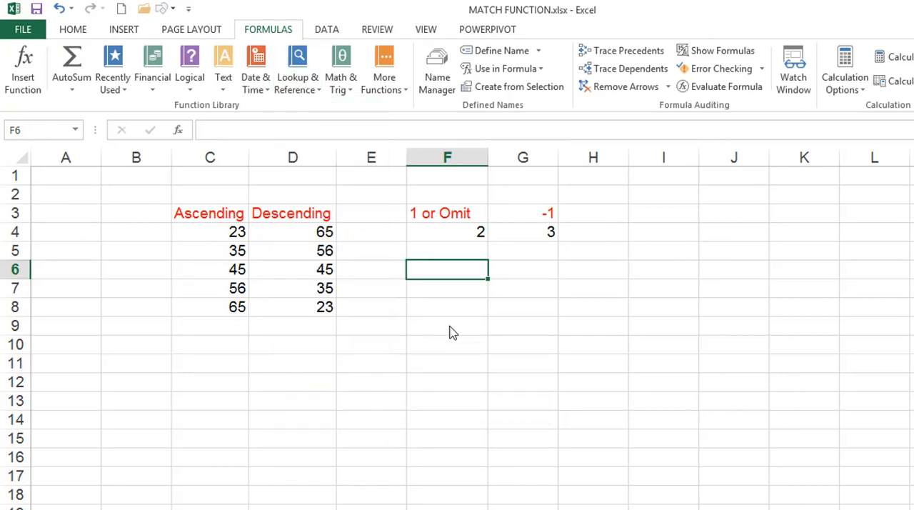